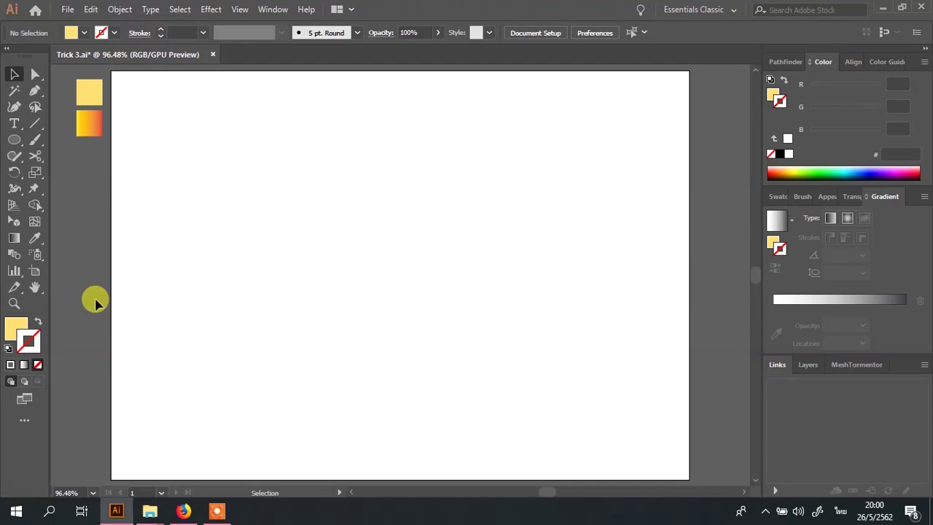
Step: Draw an artboard-sized background rectangle and a circle centred on the artboard
{"action": "key", "text": "m"}
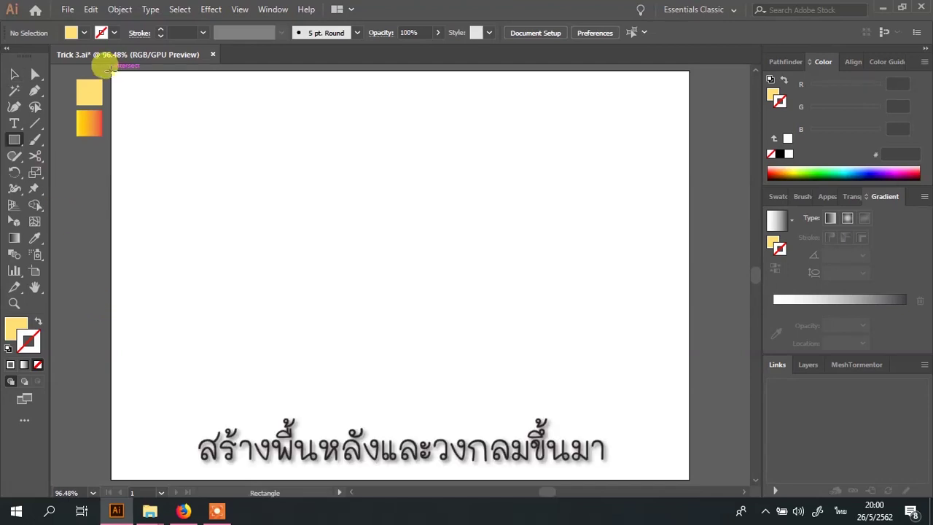
{"action": "left_click_drag", "start_coordinate": [111, 71], "coordinate": [689, 478]}
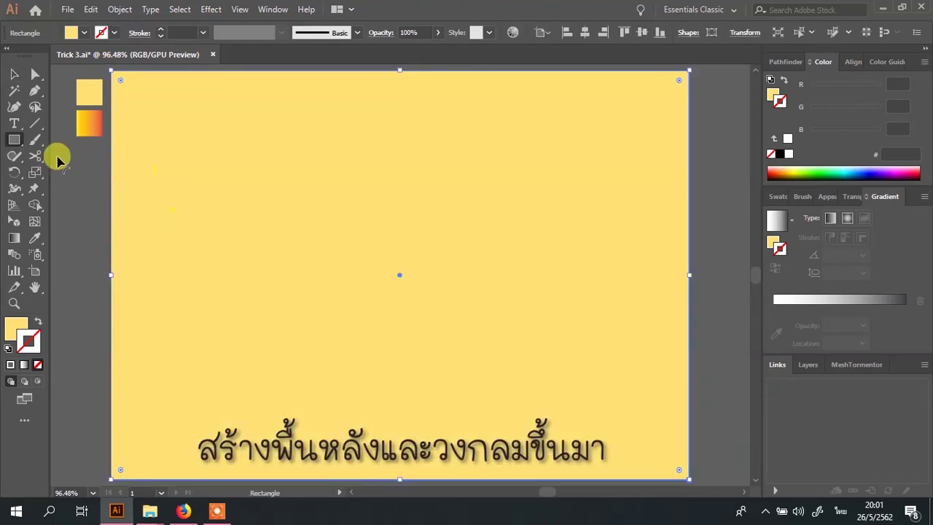
{"action": "left_click_drag", "start_coordinate": [14, 139], "coordinate": [80, 170]}
{"action": "key", "text": "ctrl+shift+a"}
{"action": "left_click_drag", "start_coordinate": [399, 275], "coordinate": [507, 382]}
Step: Fill the circle with the orange-to-yellow gradient, running diagonally from orange at the top-left
{"action": "key", "text": "i"}
{"action": "left_click", "coordinate": [89, 124]}
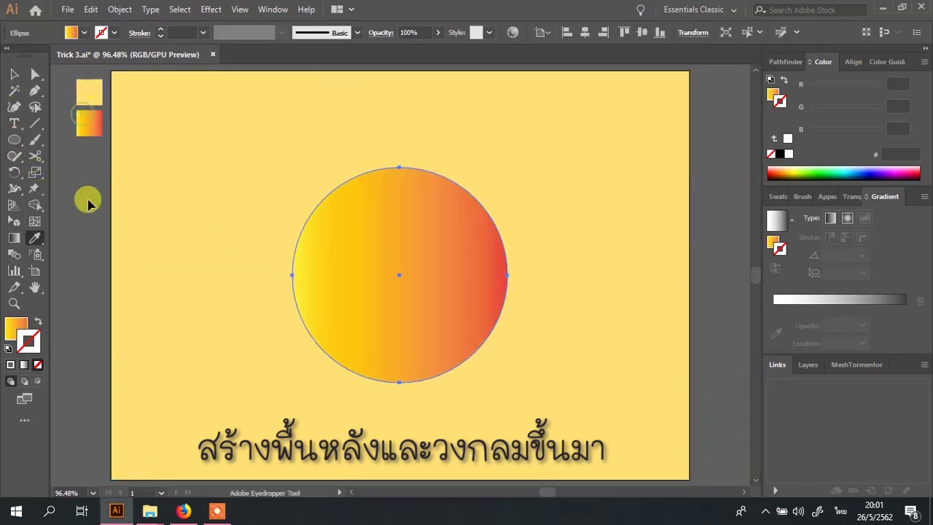
{"action": "key", "text": "g"}
{"action": "left_click_drag", "start_coordinate": [449, 383], "coordinate": [270, 200]}
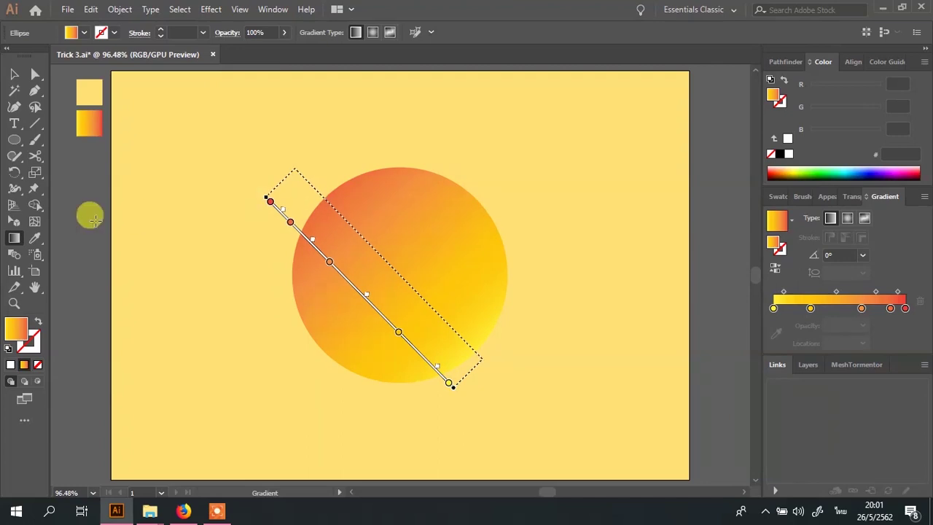
{"action": "key", "text": "v"}
{"action": "key", "text": "ctrl+shift+a"}
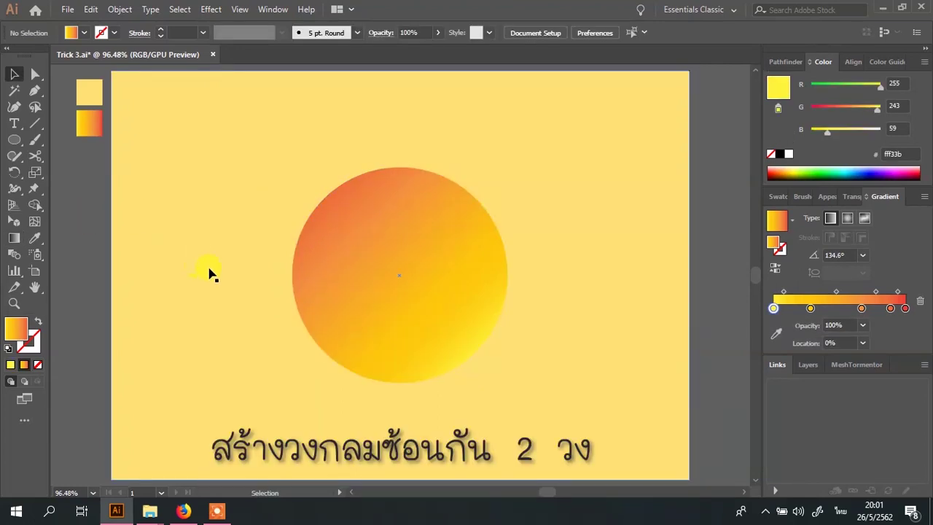
Step: Paste a copy of the gradient circle behind the original and isolate that back copy
{"action": "left_click", "coordinate": [414, 266]}
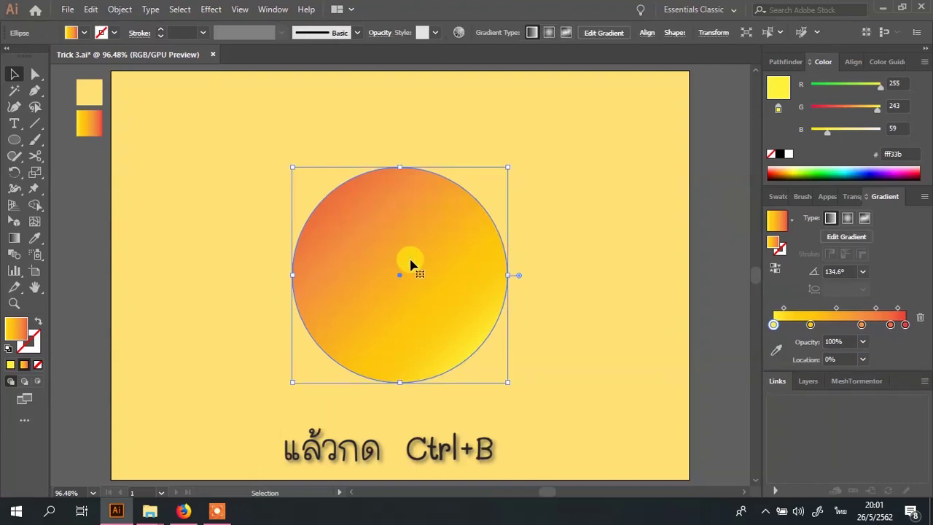
{"action": "key", "text": "ctrl+b"}
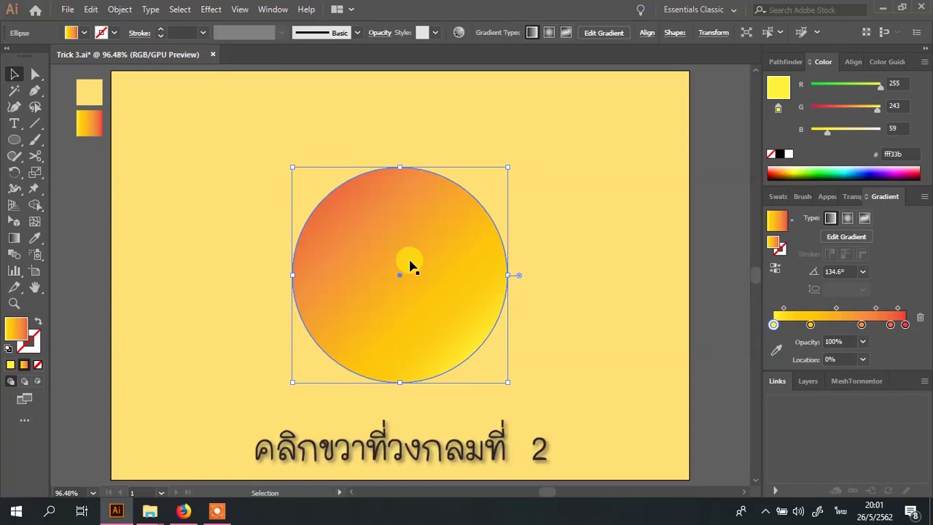
{"action": "right_click", "coordinate": [410, 263]}
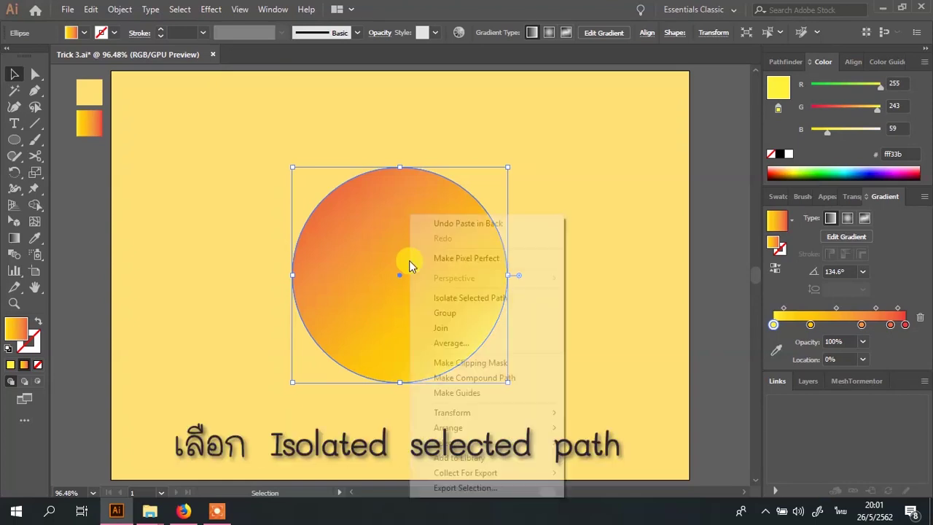
{"action": "left_click", "coordinate": [468, 297]}
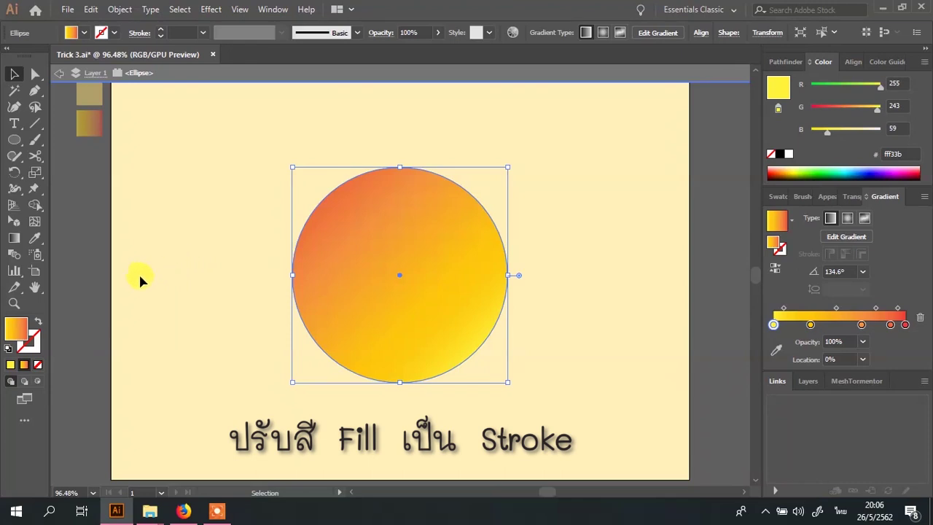
Step: Remove the back circle's fill and give its stroke a radial white-to-black gradient applied across the stroke
{"action": "left_click", "coordinate": [38, 323]}
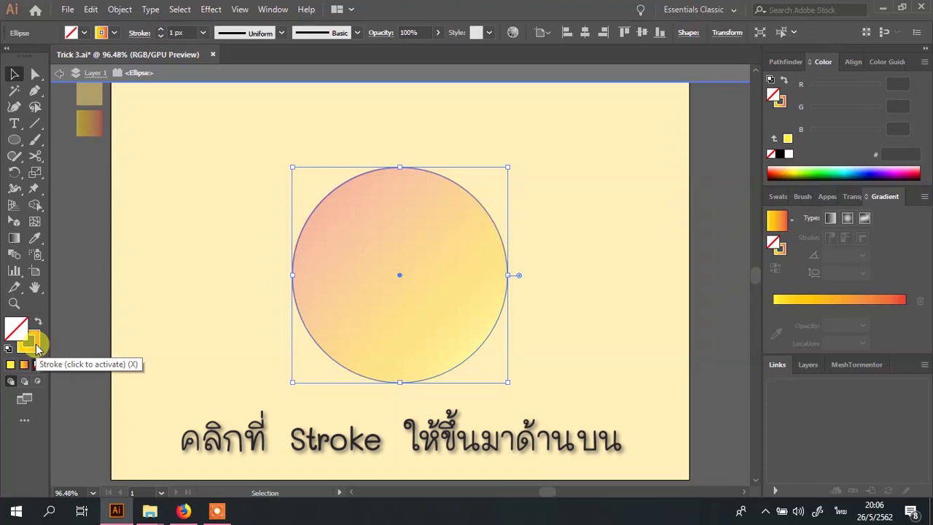
{"action": "left_click", "coordinate": [36, 349]}
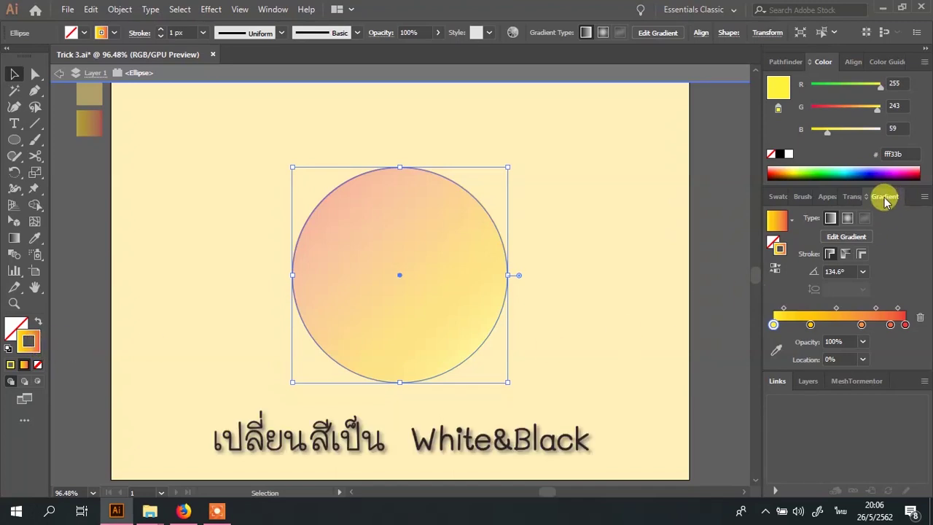
{"action": "left_click", "coordinate": [783, 218]}
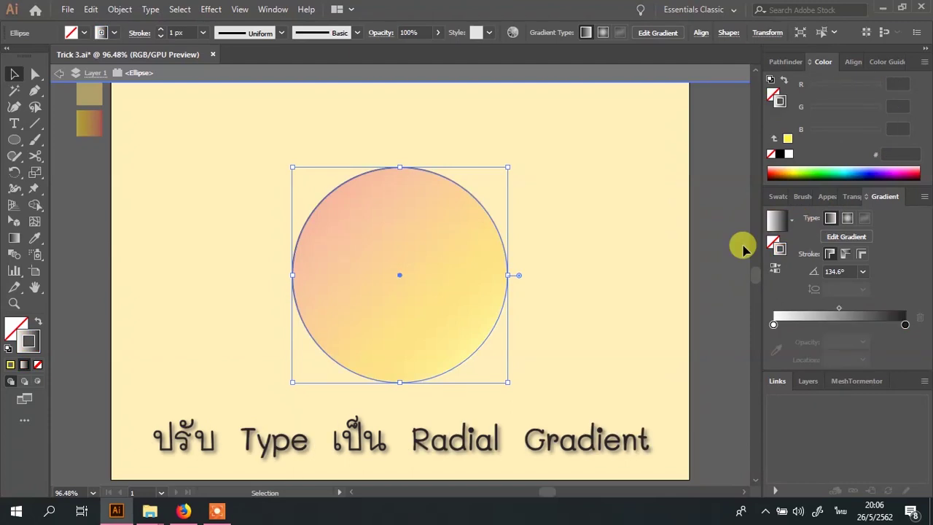
{"action": "left_click", "coordinate": [846, 218]}
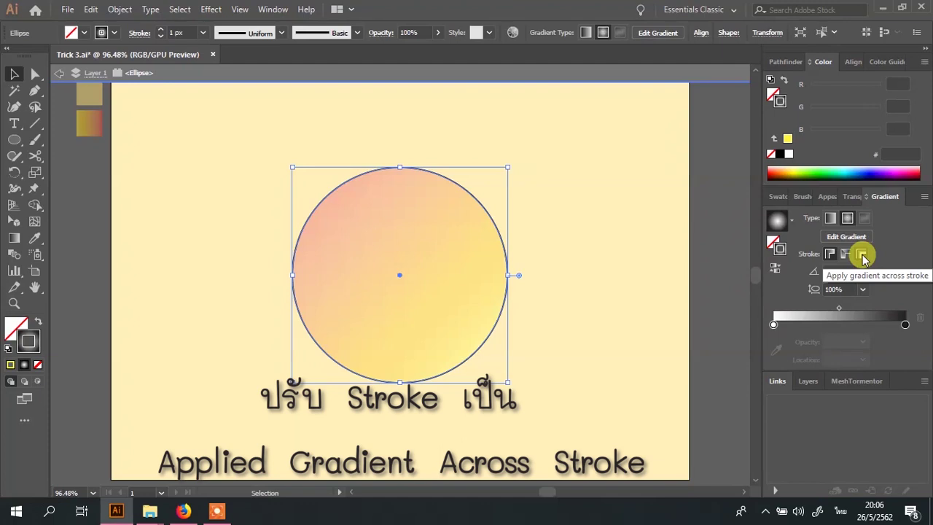
{"action": "left_click", "coordinate": [861, 254]}
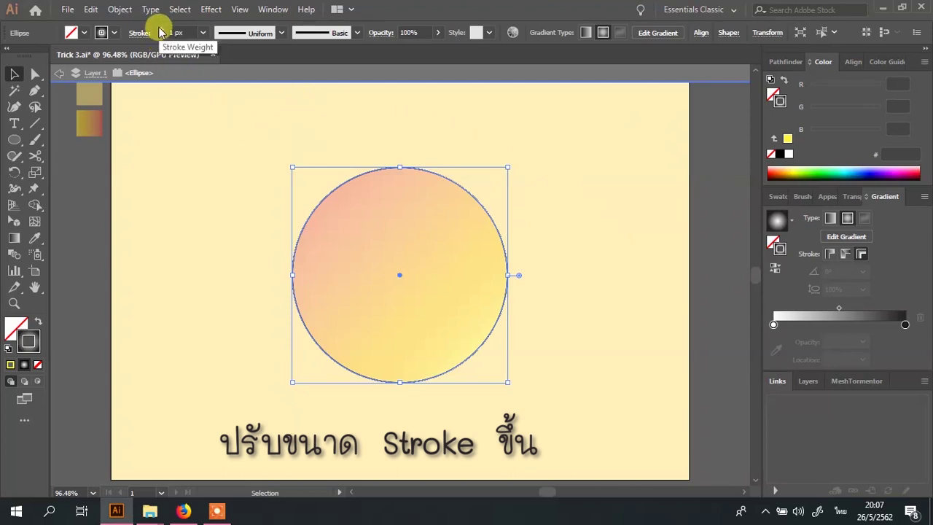
Step: Raise the back circle's stroke weight to 28 px and reverse its gradient
{"action": "scroll", "coordinate": [161, 32], "scroll_direction": "up", "scroll_amount": 4}
{"action": "scroll", "coordinate": [162, 33], "scroll_direction": "up", "scroll_amount": 6}
{"action": "scroll", "coordinate": [162, 33], "scroll_direction": "up", "scroll_amount": 8}
{"action": "scroll", "coordinate": [161, 33], "scroll_direction": "up", "scroll_amount": 9}
{"action": "scroll", "coordinate": [162, 33], "scroll_direction": "up", "scroll_amount": 2}
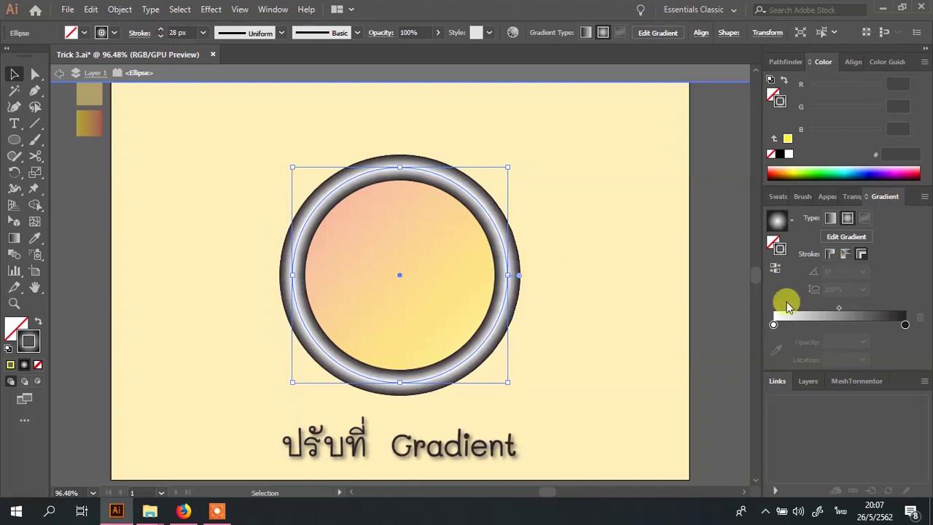
{"action": "left_click", "coordinate": [774, 273]}
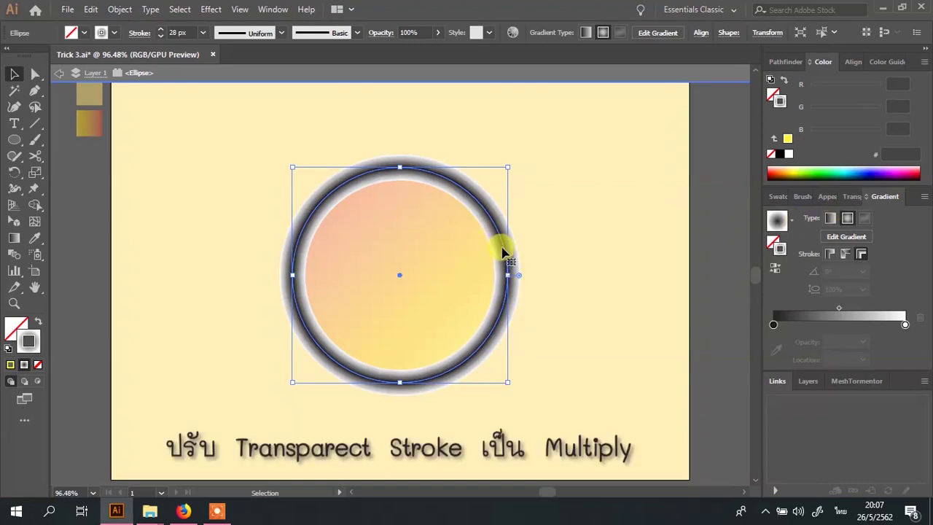
Step: Set the stroke's blend mode to Multiply in the Transparency panel
{"action": "left_click", "coordinate": [853, 196]}
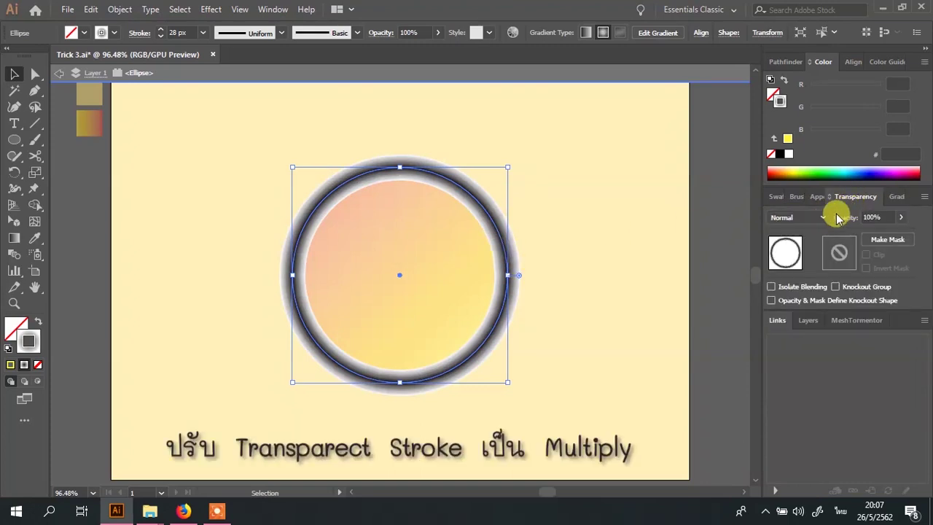
{"action": "left_click", "coordinate": [819, 217]}
{"action": "left_click", "coordinate": [787, 264]}
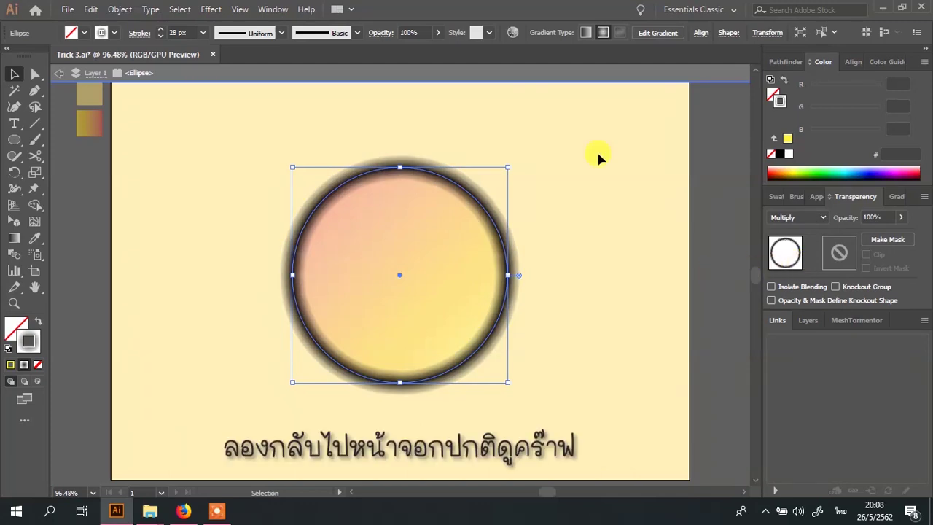
Step: Exit isolation mode, reselect the shadow circle and shift its gradient midpoint left
{"action": "right_click", "coordinate": [597, 157]}
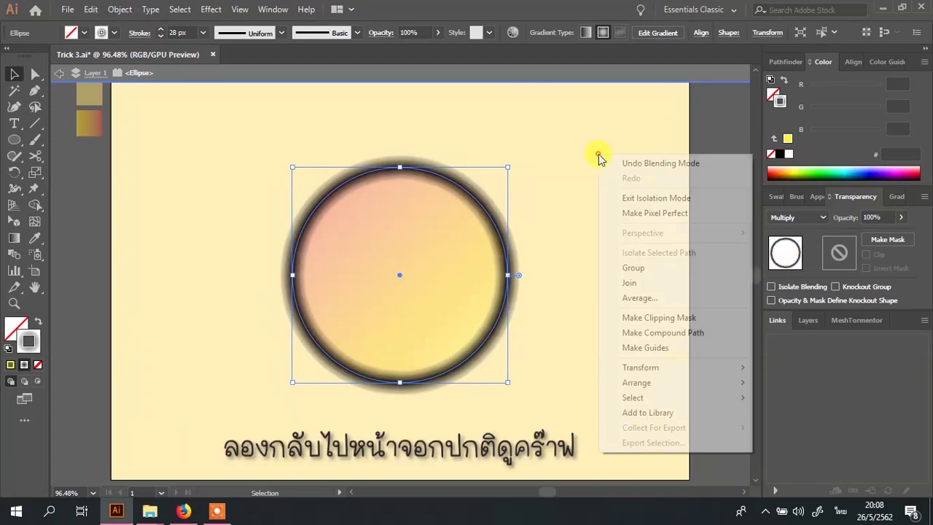
{"action": "left_click", "coordinate": [644, 200]}
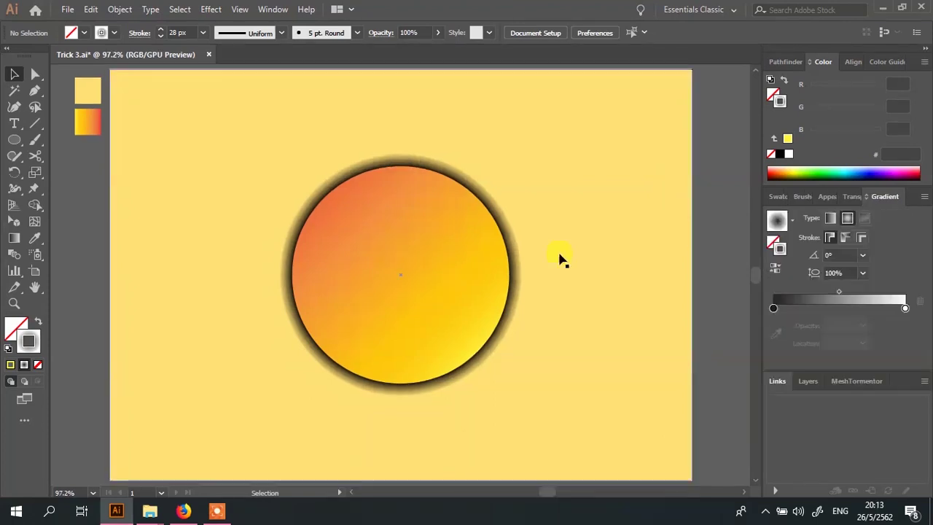
{"action": "left_click", "coordinate": [516, 260]}
{"action": "mouse_move", "coordinate": [807, 311]}
{"action": "left_mouse_down"}
{"action": "mouse_move", "coordinate": [804, 324]}
{"action": "mouse_move", "coordinate": [714, 258]}
{"action": "left_mouse_up"}
Step: Thicken the shadow stroke to 61 px and slide the white gradient stop left
{"action": "left_click", "coordinate": [162, 30]}
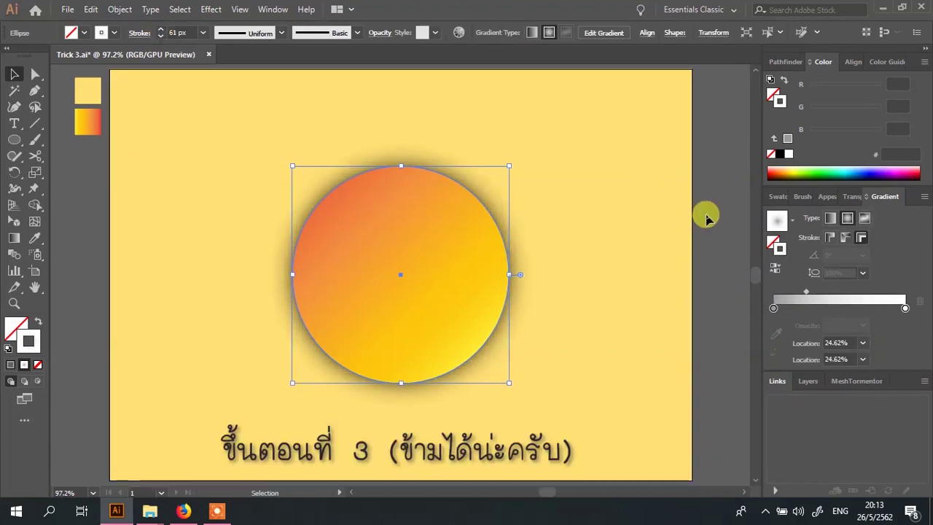
{"action": "left_click_drag", "start_coordinate": [905, 324], "coordinate": [866, 324]}
{"action": "left_click", "coordinate": [719, 260]}
{"action": "left_click", "coordinate": [519, 256]}
{"action": "left_click", "coordinate": [774, 324]}
{"action": "left_click", "coordinate": [714, 290]}
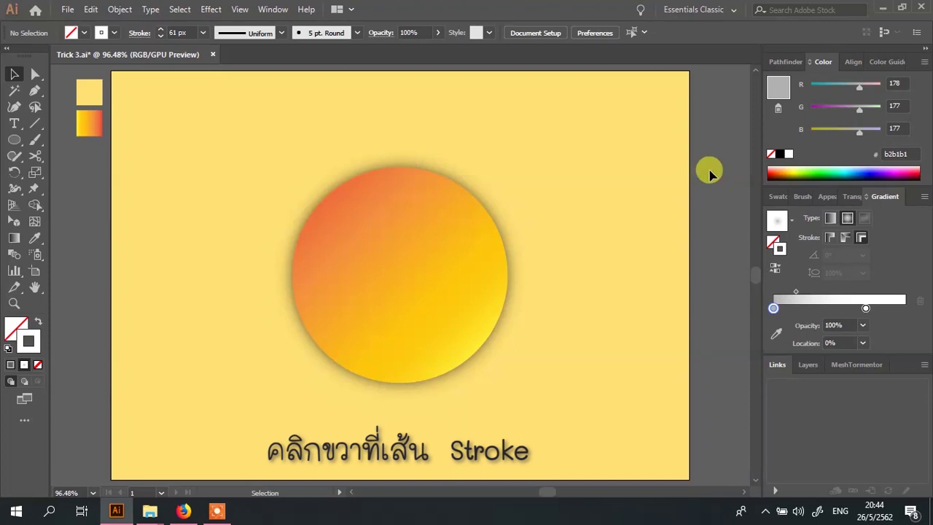
Step: Isolate the shadowed circle's path for separate editing
{"action": "left_click", "coordinate": [510, 230]}
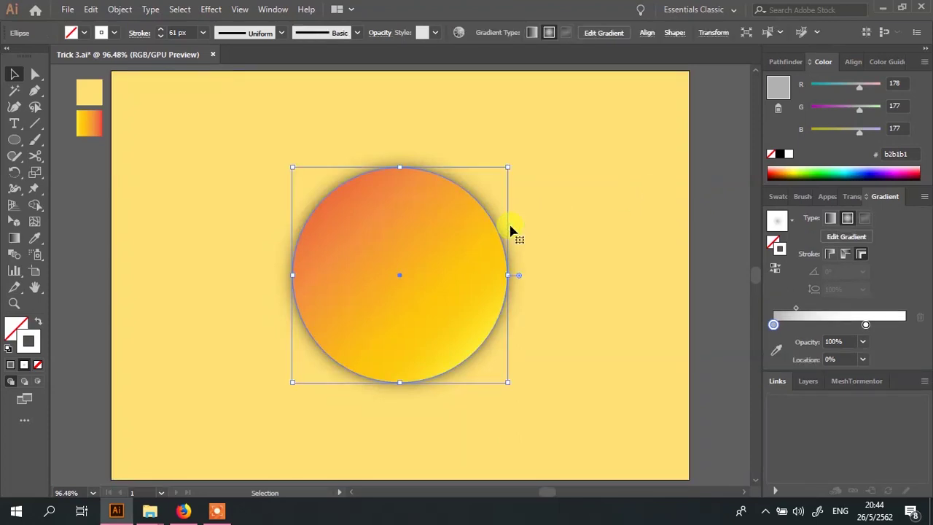
{"action": "right_click", "coordinate": [510, 230]}
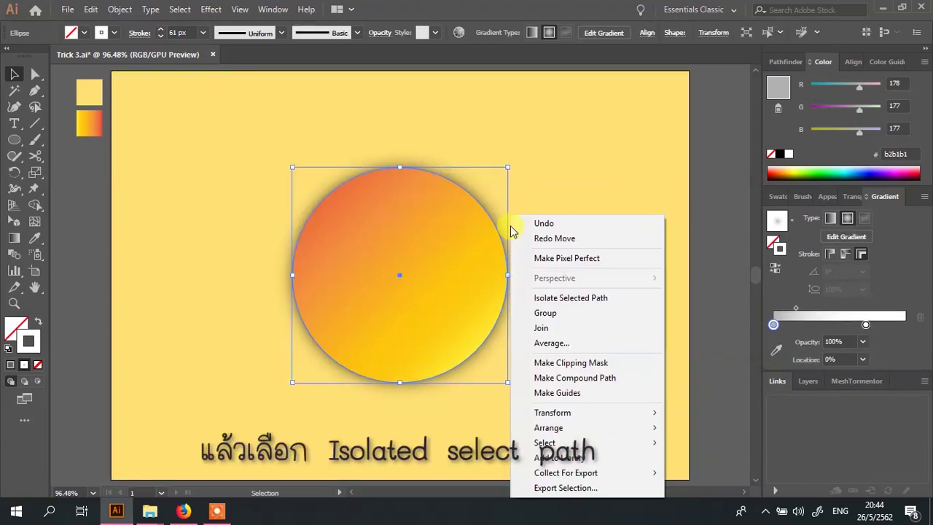
{"action": "left_click", "coordinate": [559, 299]}
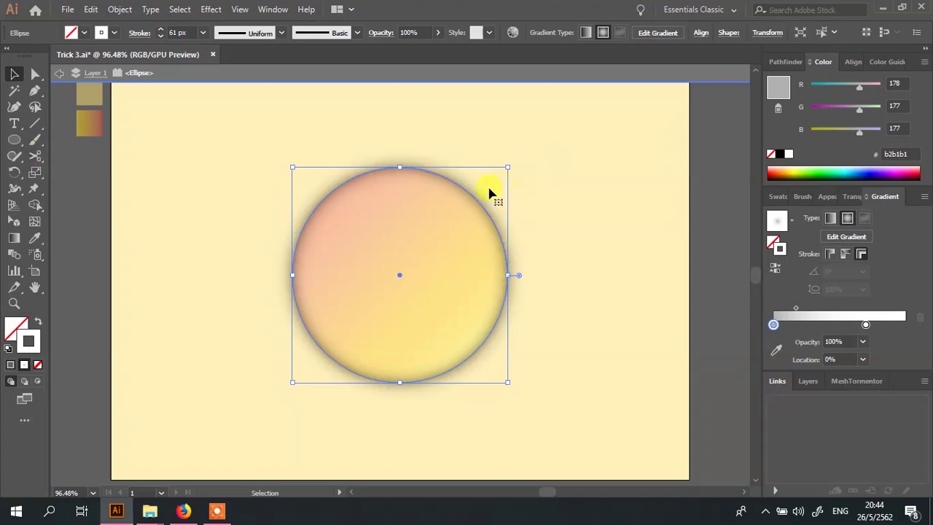
Step: Switch to the Scissors tool and dismiss the warning dialogs when trying to cut the outline
{"action": "key", "text": "c"}
{"action": "left_click", "coordinate": [327, 150]}
{"action": "left_click", "coordinate": [592, 273]}
{"action": "left_click", "coordinate": [413, 244]}
{"action": "left_click", "coordinate": [587, 271]}
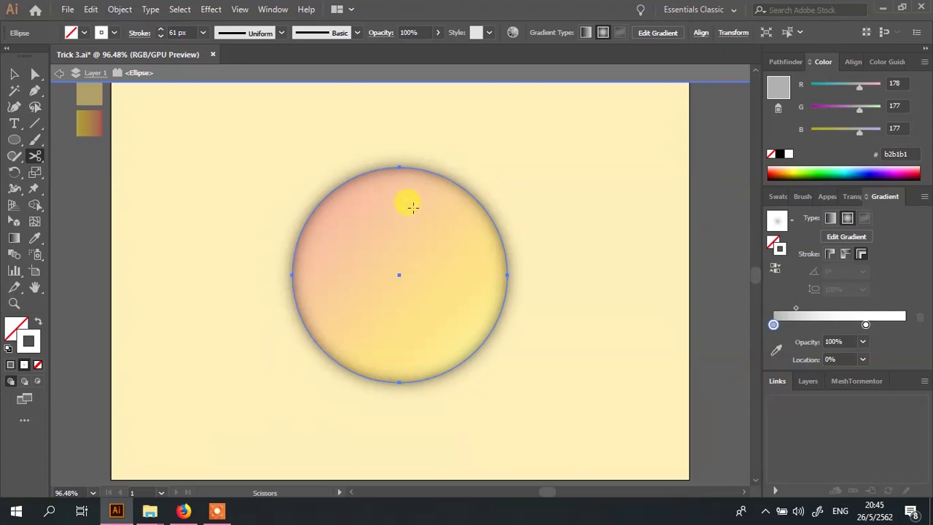
Step: Cut the outline at its upper-right and bottom, remove the left arc, and exit isolation mode
{"action": "left_click", "coordinate": [442, 174]}
{"action": "left_click", "coordinate": [364, 376]}
{"action": "key", "text": "v"}
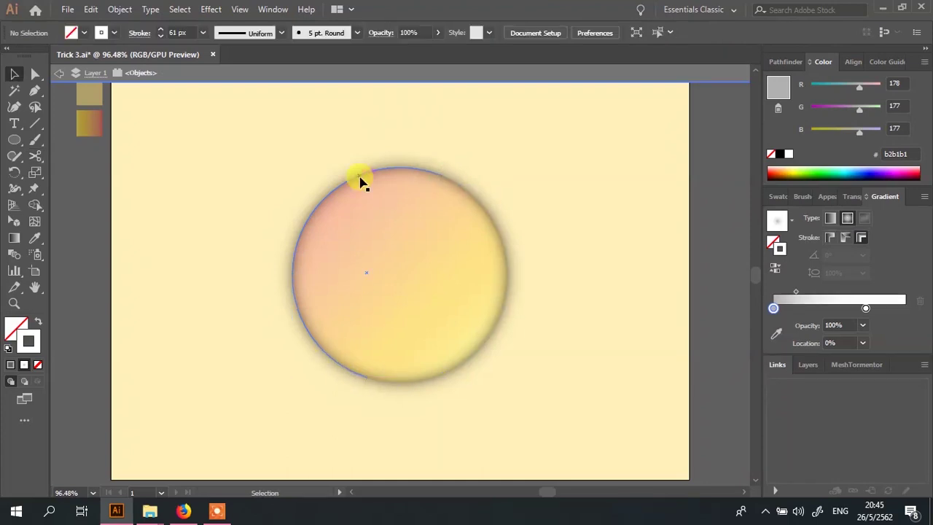
{"action": "left_click", "coordinate": [358, 183]}
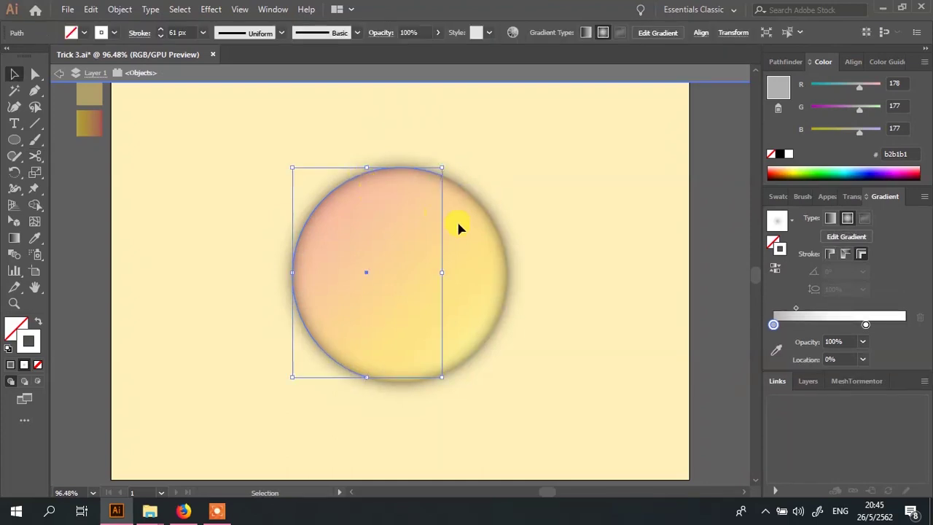
{"action": "left_click_drag", "start_coordinate": [508, 275], "coordinate": [397, 239]}
{"action": "left_click", "coordinate": [319, 204]}
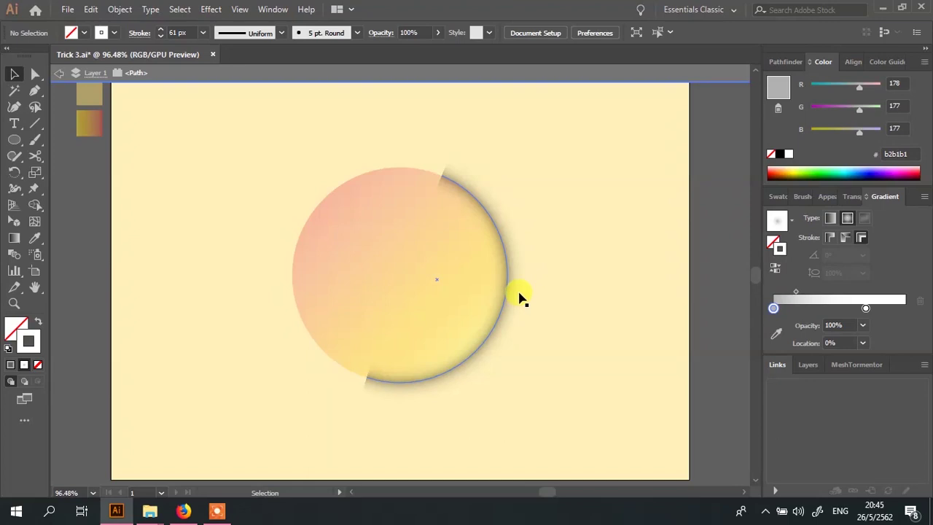
{"action": "right_click", "coordinate": [581, 192]}
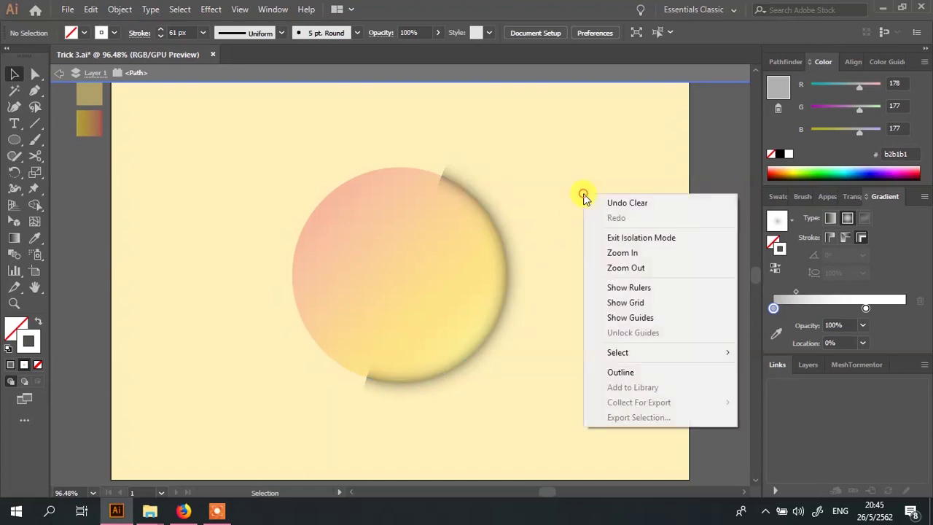
{"action": "left_click", "coordinate": [610, 239]}
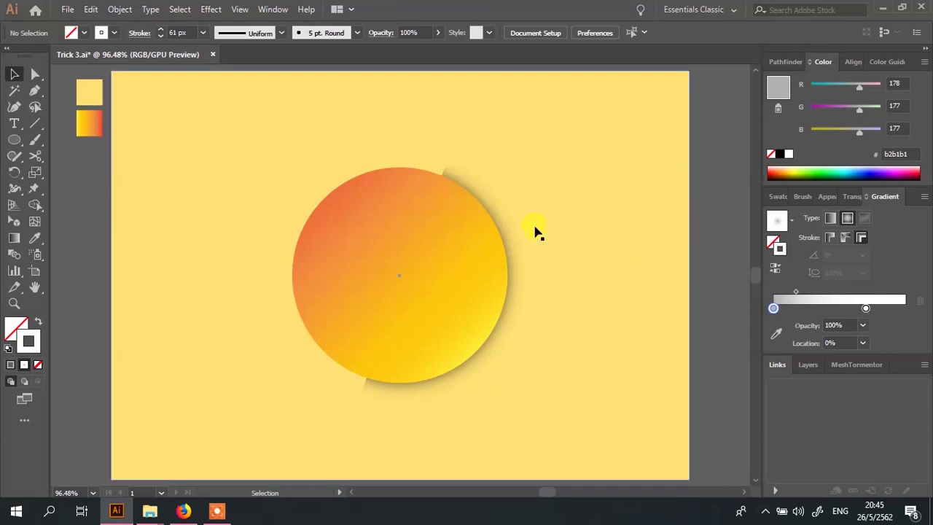
Step: Apply Width Profile 1 to the right shadow arc so it tapers at both ends
{"action": "left_click", "coordinate": [508, 232]}
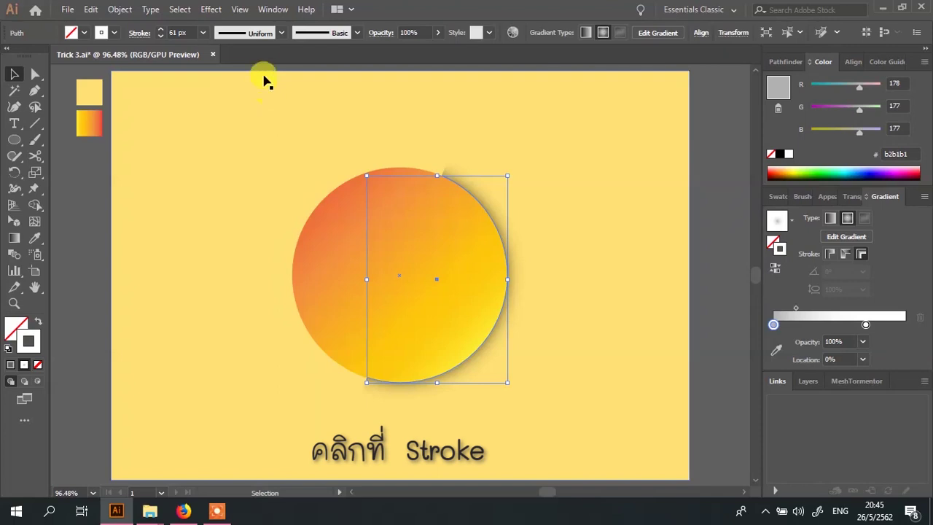
{"action": "left_click", "coordinate": [251, 34]}
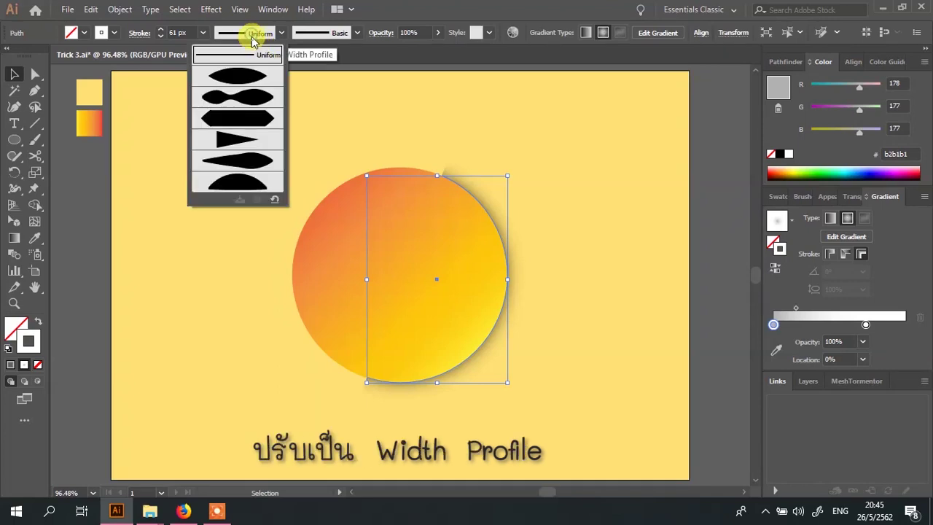
{"action": "left_click", "coordinate": [263, 76]}
{"action": "left_click", "coordinate": [710, 187]}
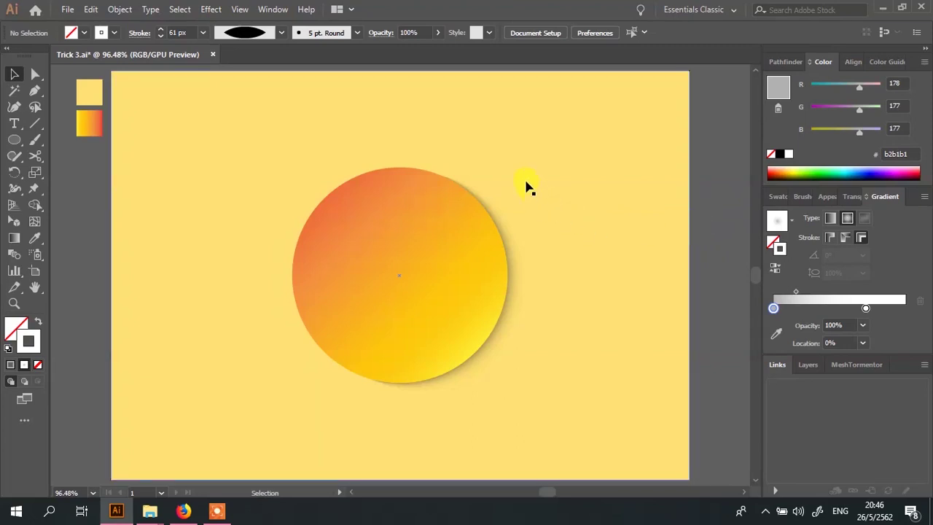
Step: With Direct Selection, move the arc's top end and curve handle along the circle's edge
{"action": "scroll", "coordinate": [458, 172], "scroll_direction": "up", "scroll_amount": 4}
{"action": "key", "text": "a"}
{"action": "left_click", "coordinate": [475, 220]}
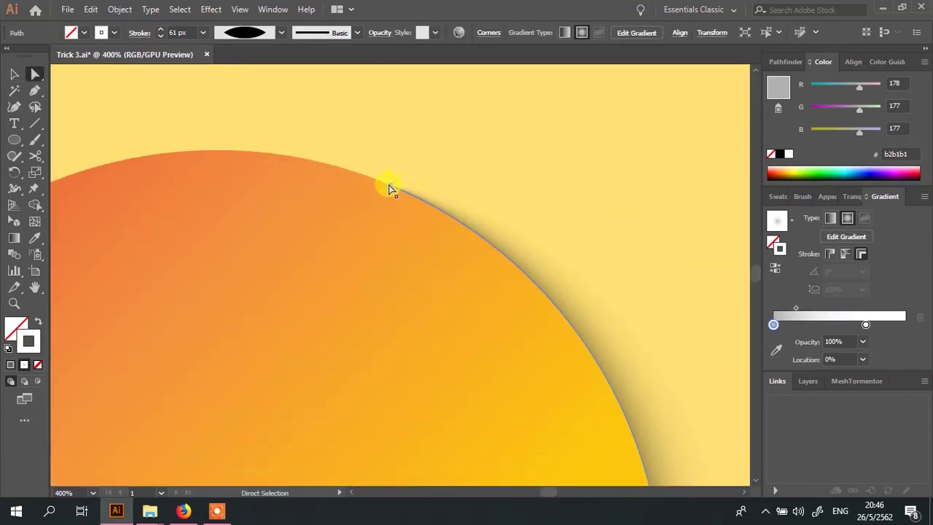
{"action": "left_click_drag", "start_coordinate": [388, 188], "coordinate": [371, 186]}
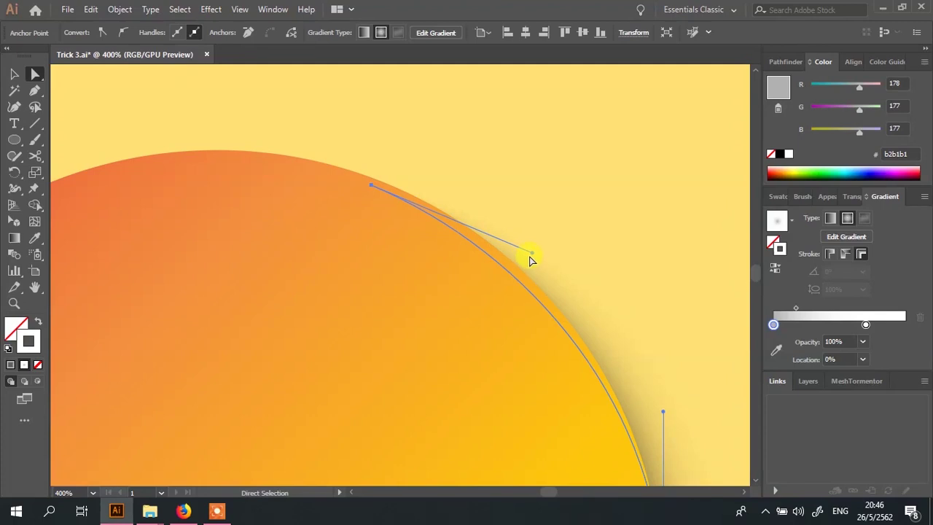
{"action": "left_click_drag", "start_coordinate": [531, 255], "coordinate": [540, 250]}
Step: Nudge the arc's two bottom anchors upward so they tuck under the circle
{"action": "scroll", "coordinate": [523, 379], "scroll_direction": "down", "scroll_amount": 2}
{"action": "scroll", "coordinate": [438, 389], "scroll_direction": "down", "scroll_amount": 2}
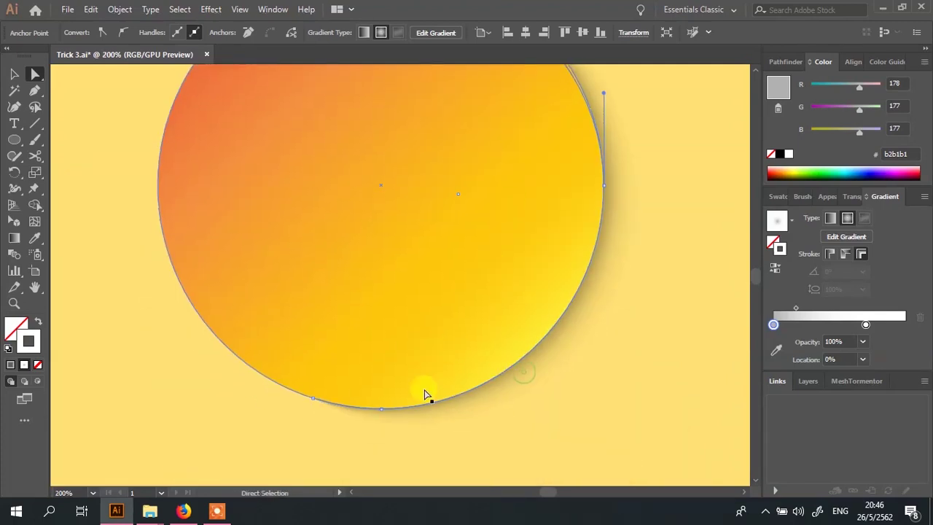
{"action": "scroll", "coordinate": [426, 394], "scroll_direction": "up", "scroll_amount": 3}
{"action": "left_click_drag", "start_coordinate": [210, 361], "coordinate": [210, 349]}
{"action": "left_click_drag", "start_coordinate": [415, 390], "coordinate": [416, 381]}
{"action": "scroll", "coordinate": [411, 381], "scroll_direction": "down", "scroll_amount": 3}
{"action": "scroll", "coordinate": [412, 381], "scroll_direction": "down", "scroll_amount": 3}
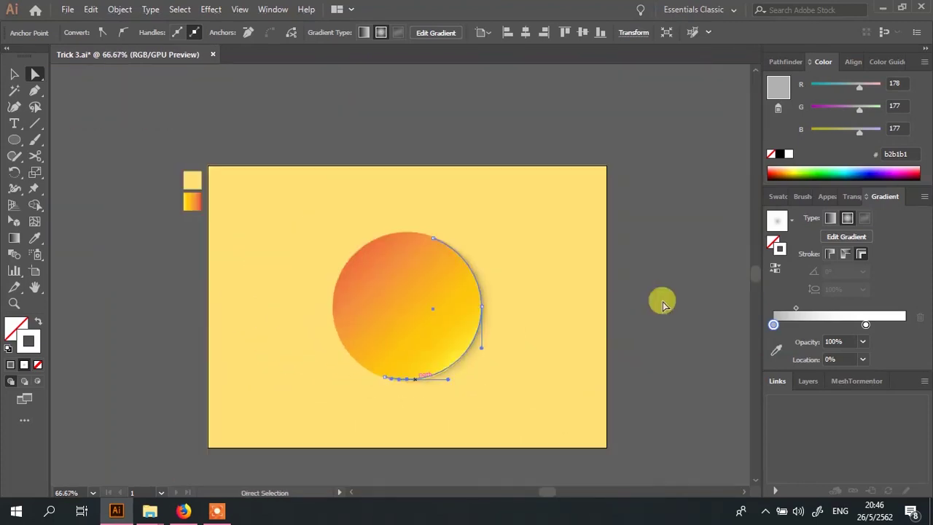
{"action": "left_click", "coordinate": [663, 304]}
{"action": "scroll", "coordinate": [672, 276], "scroll_direction": "up", "scroll_amount": 2}
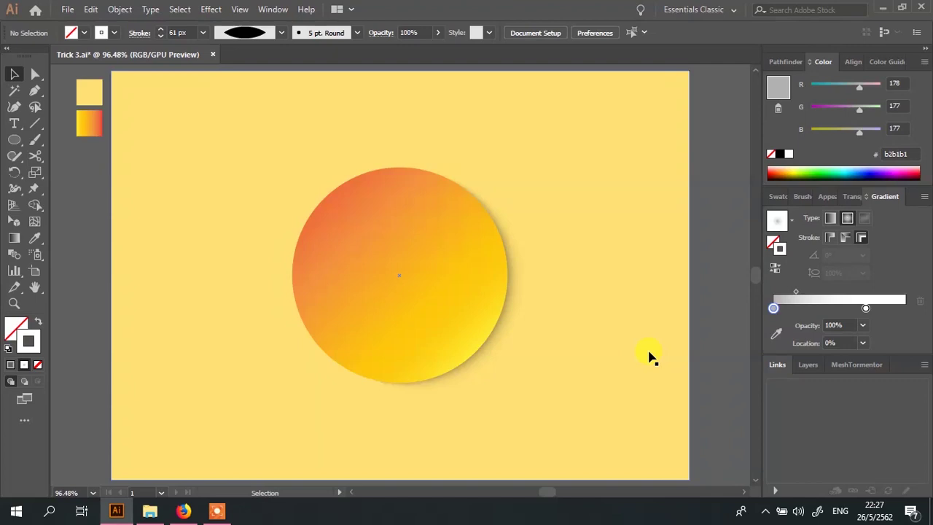
Step: Expand the shadow arc's appearance into plain shapes with Object > Expand Appearance, then deselect
{"action": "left_click", "coordinate": [525, 286]}
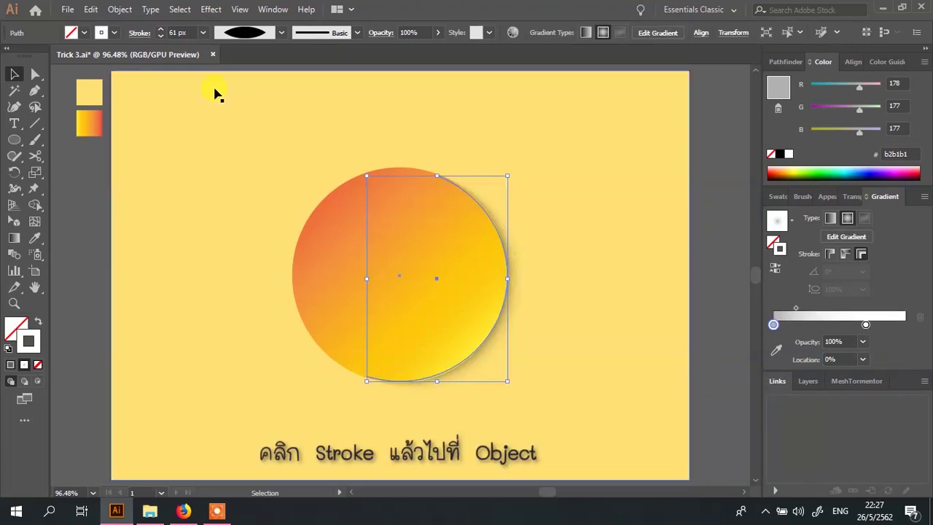
{"action": "left_click", "coordinate": [121, 9]}
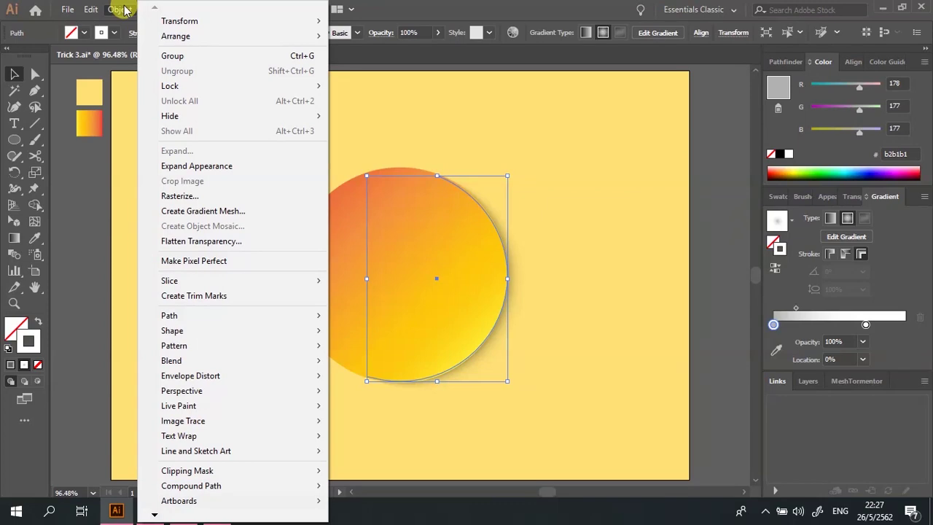
{"action": "left_click", "coordinate": [250, 168]}
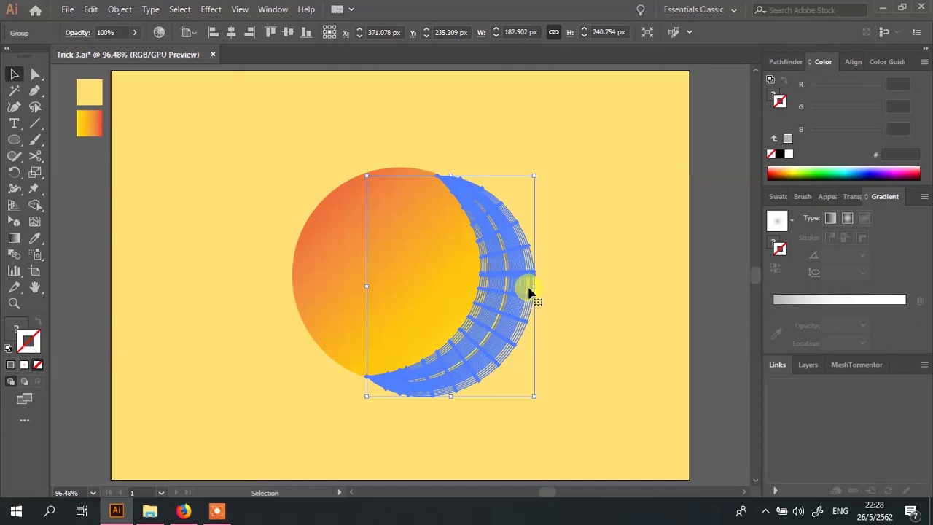
{"action": "left_click", "coordinate": [717, 271]}
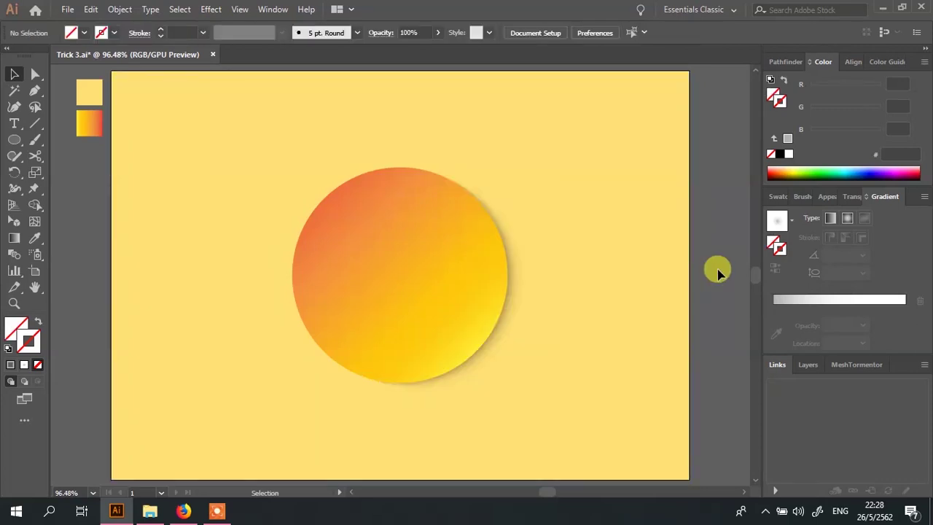